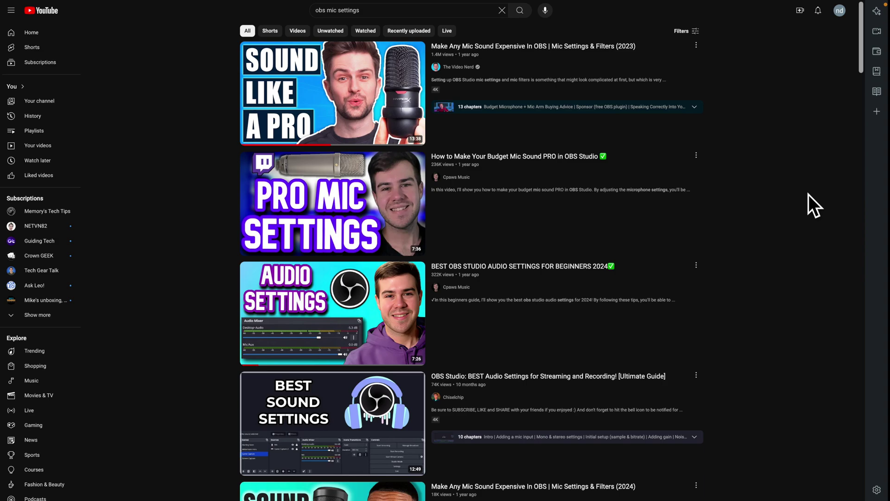
mouse_move(868, 48)
mouse_down()
mouse_move(861, 104)
mouse_move(860, 30)
mouse_up()
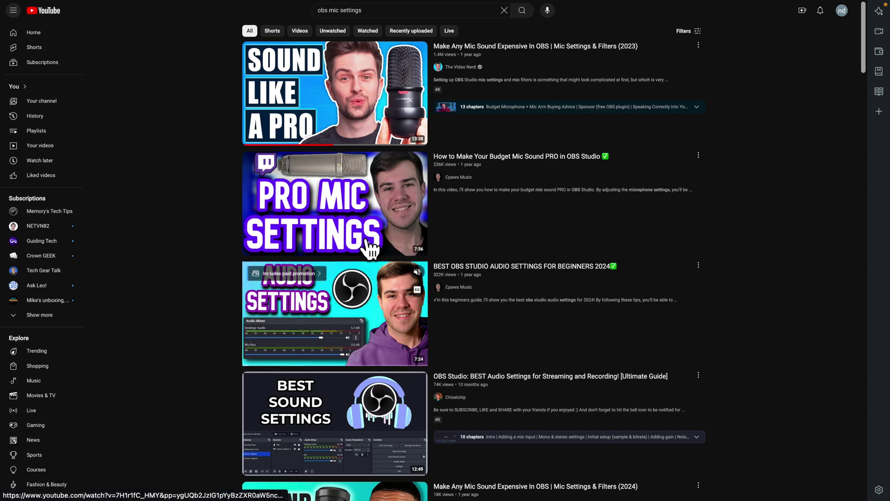
scroll(378, 337, down, 1)
scroll(459, 343, down, 1)
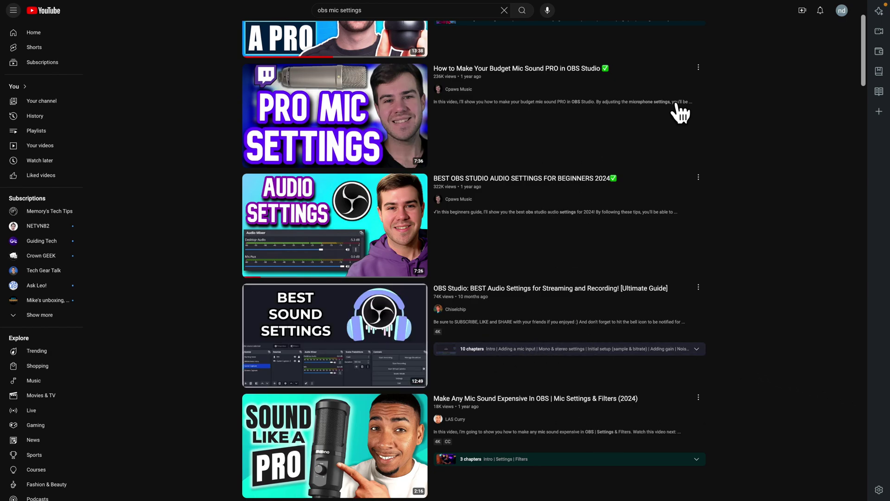
mouse_move(866, 76)
mouse_down()
mouse_move(862, 105)
mouse_move(869, 39)
mouse_up()
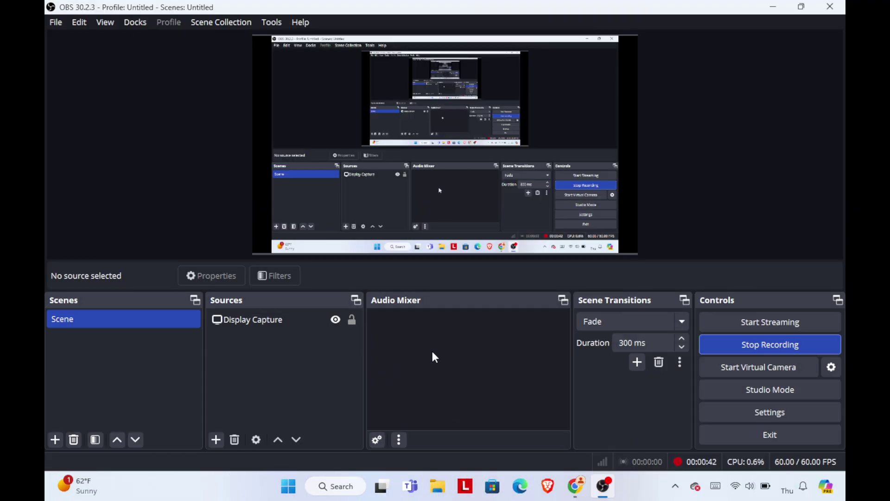
Step: Open Settings from the File menu and go to its Audio page
click(54, 23)
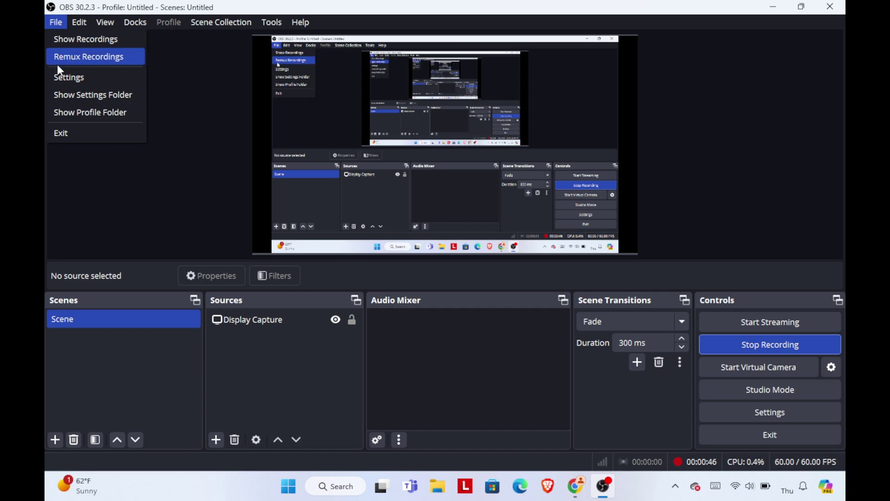
click(99, 76)
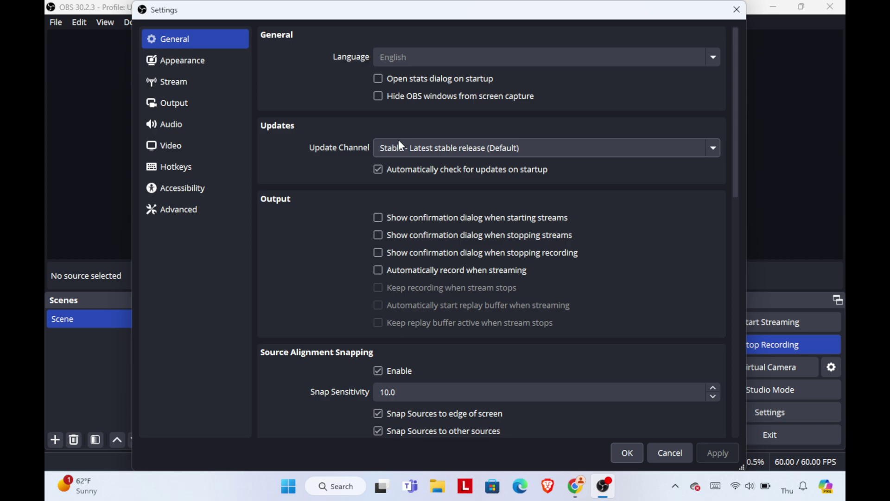
click(189, 124)
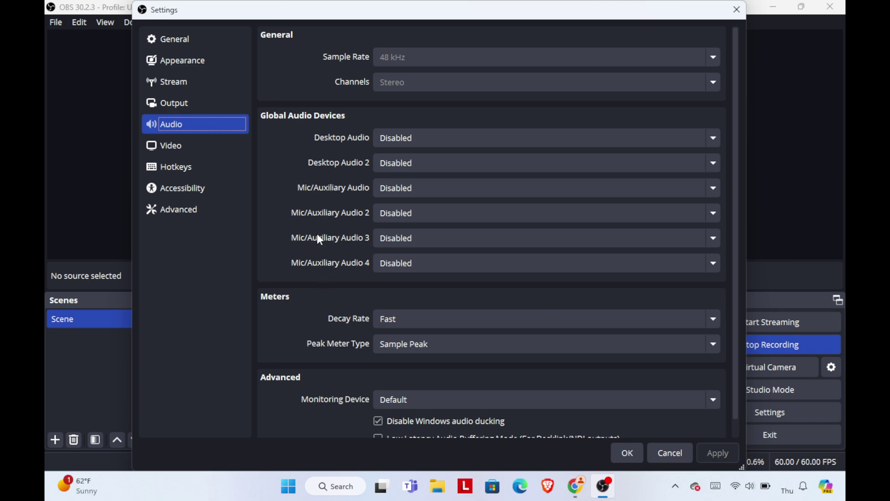
Step: Choose Default for Mic/Auxiliary Audio, move the Settings window right, and apply
click(425, 190)
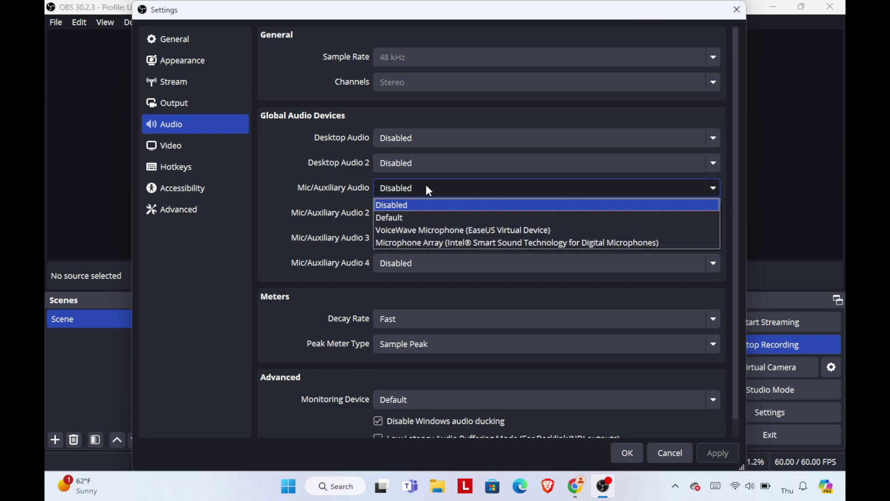
click(416, 217)
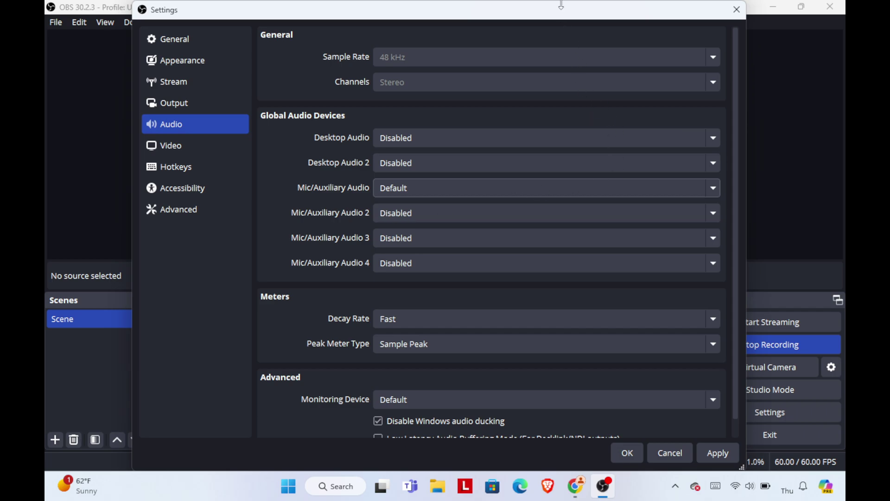
mouse_move(559, 17)
mouse_down()
mouse_move(736, 19)
mouse_move(687, 177)
mouse_move(514, 56)
mouse_move(509, 24)
mouse_up()
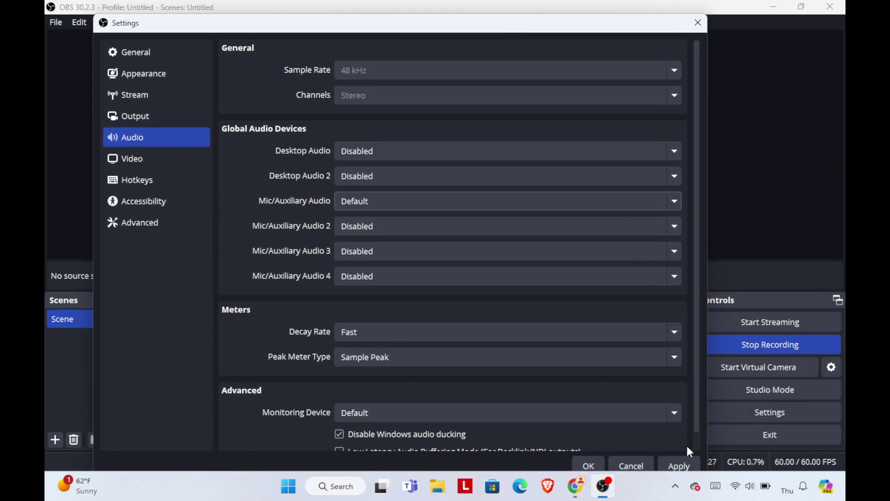
click(678, 466)
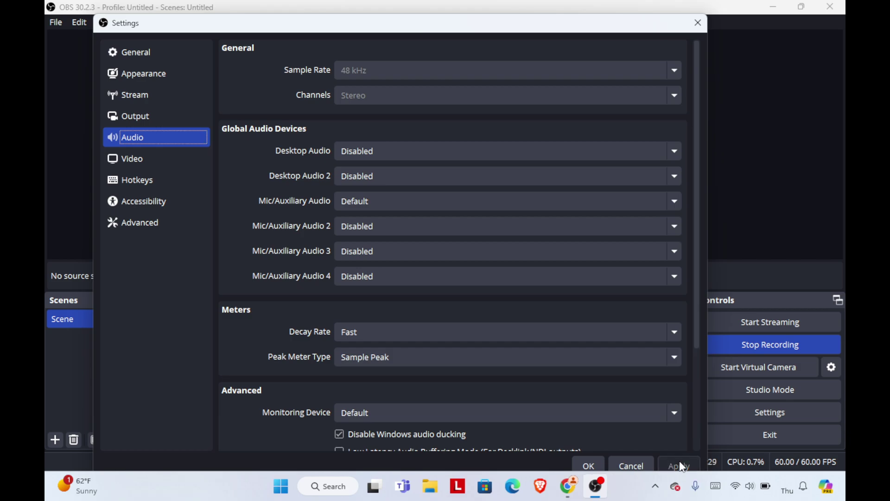
mouse_move(595, 485)
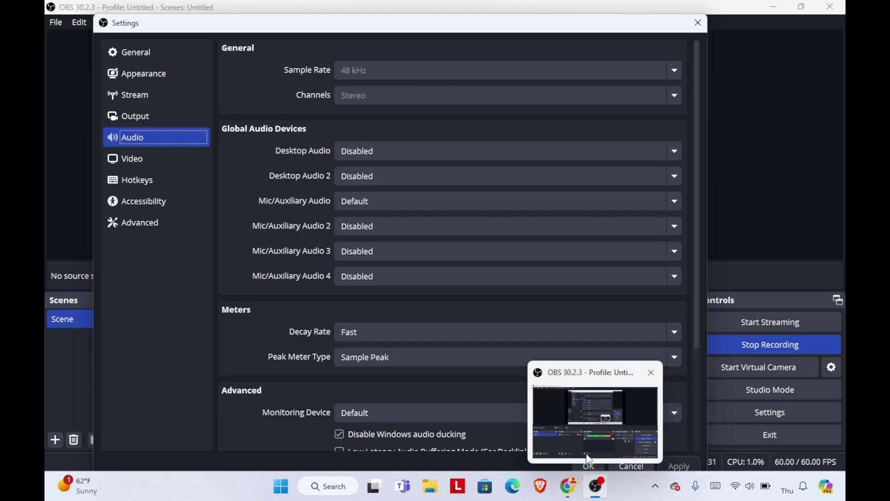
Step: Confirm the settings with OK to return to the main window
click(588, 465)
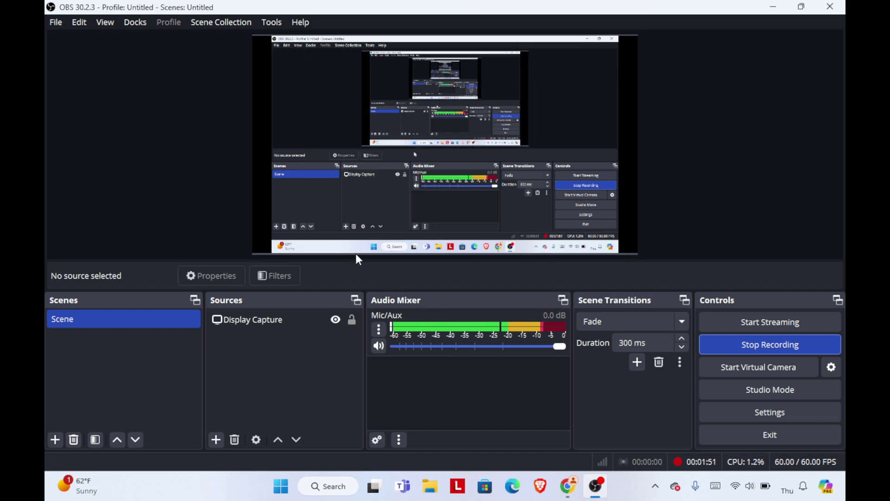
Step: Reopen the Audio settings page and list the Mic/Auxiliary Audio devices to pick the Intel Microphone Array
click(56, 22)
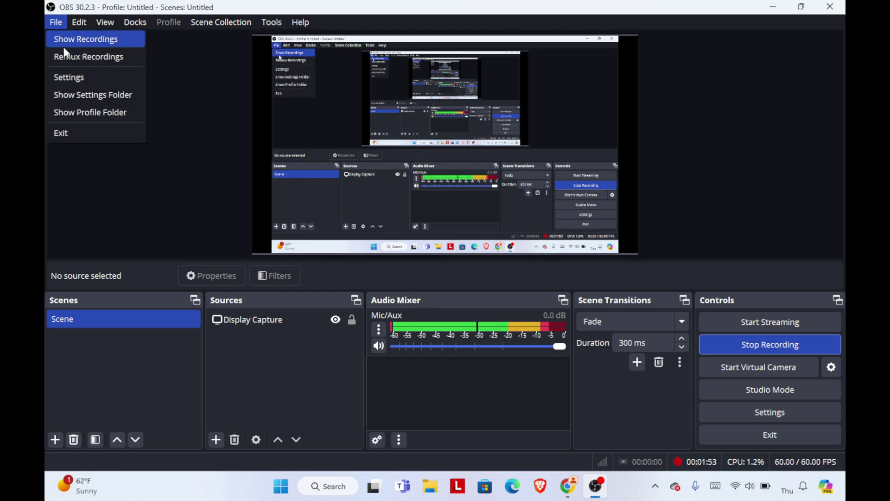
click(91, 77)
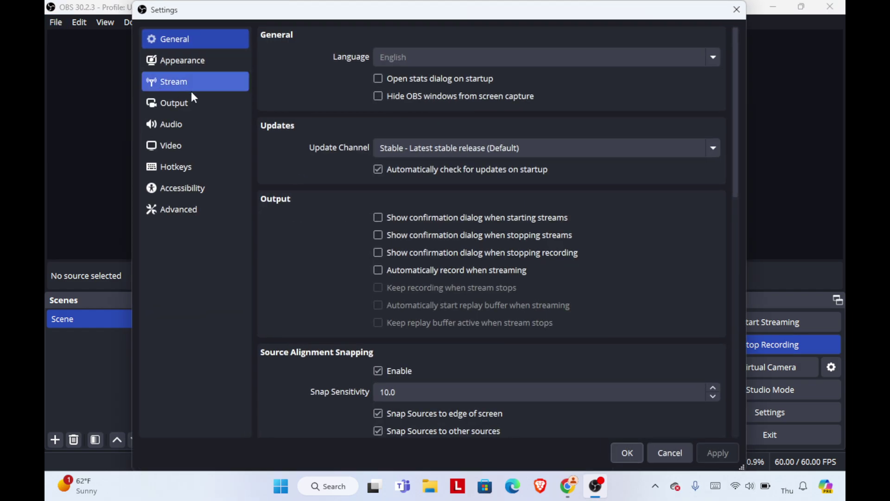
click(180, 123)
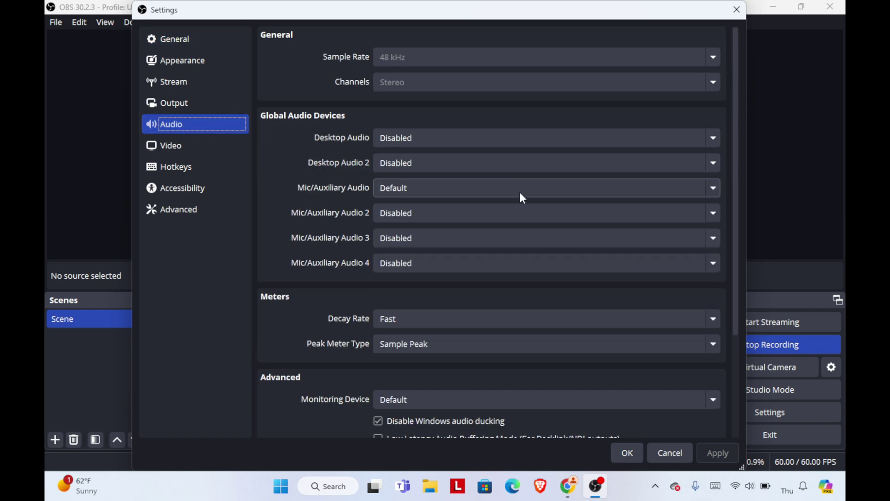
click(710, 188)
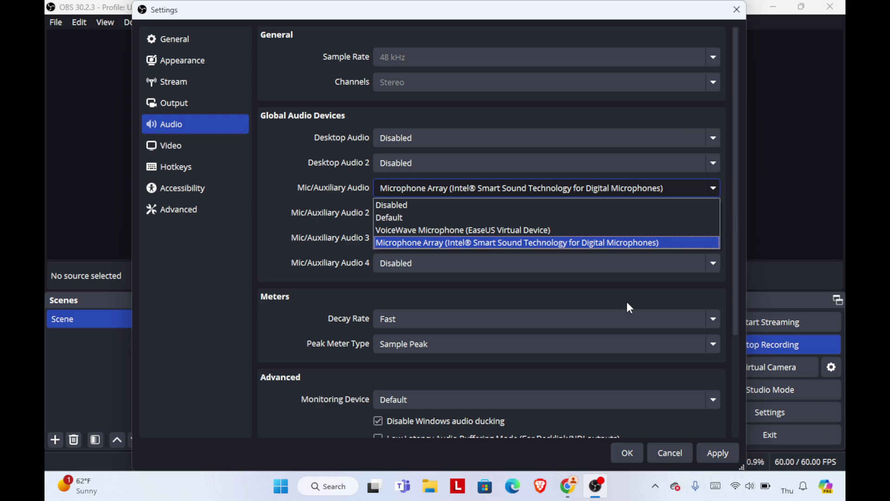
Step: Confirm the Intel Microphone Array choice with OK, closing Settings
click(620, 453)
click(620, 453)
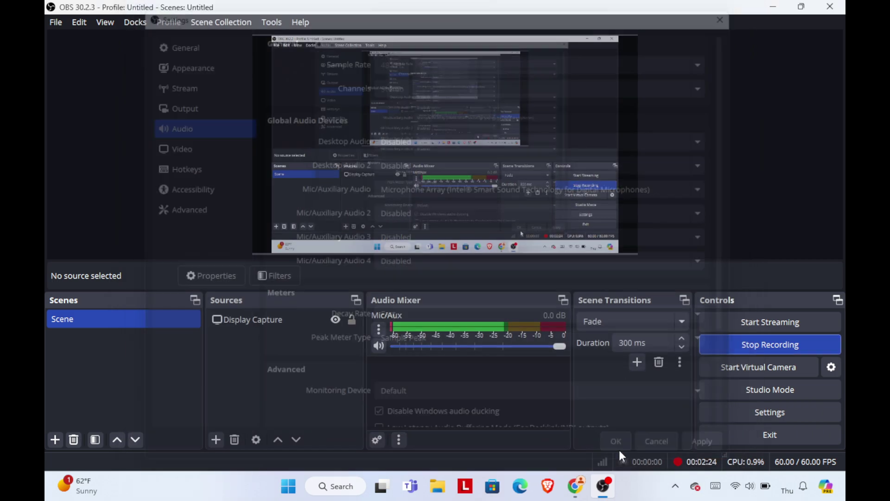